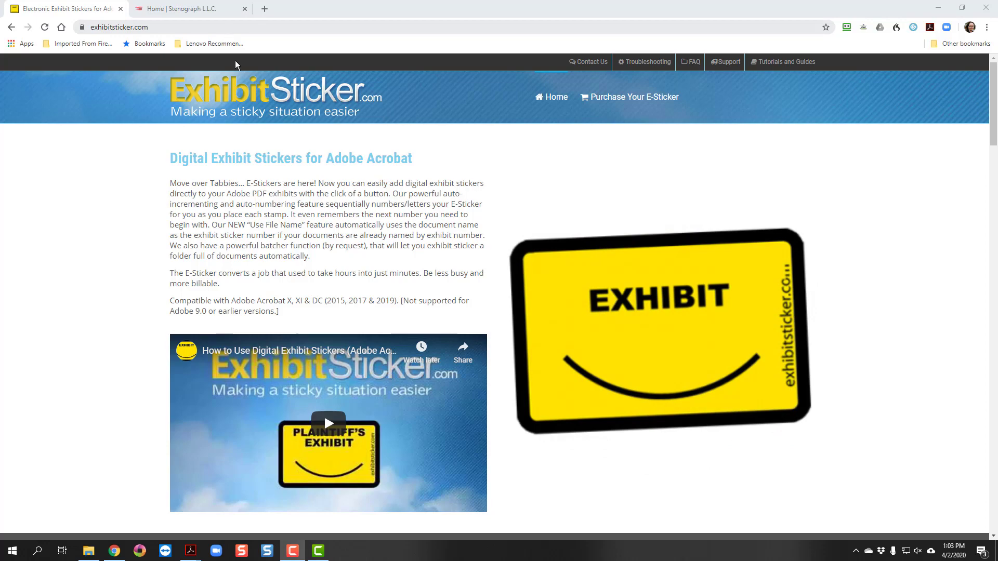
- Scroll the exhibitsticker.com home page down to the 'Try the E-Sticker Free!' offer
scroll(362, 253, down, 5)
scroll(362, 253, down, 8)
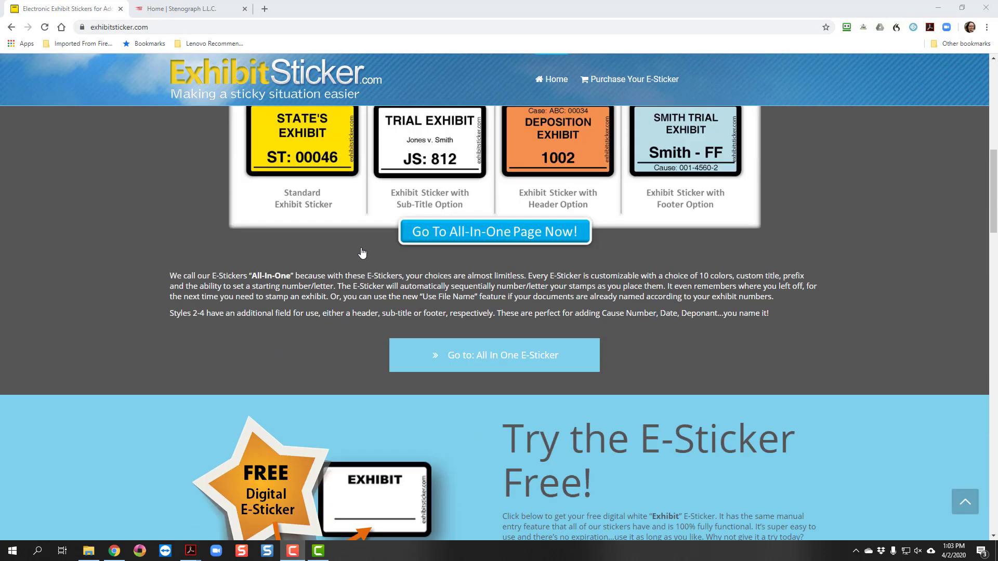
scroll(361, 244, up, 2)
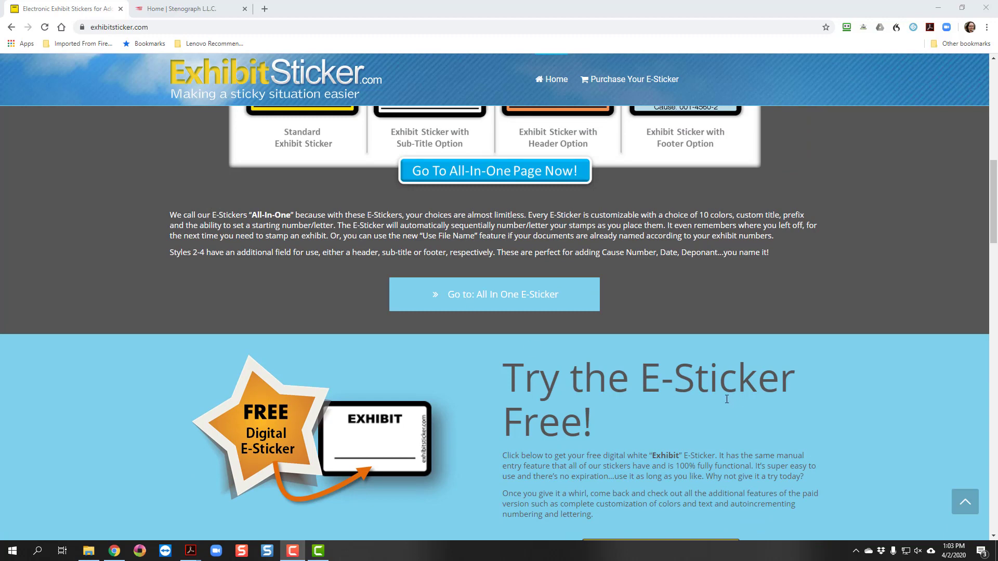
scroll(724, 395, down, 3)
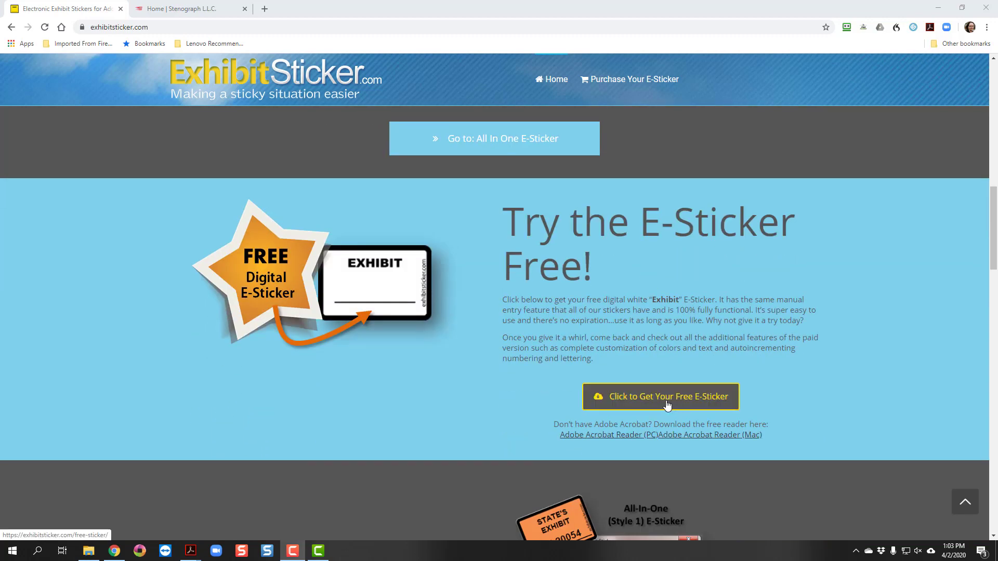
- Open the free E-Sticker request form and scroll through its name, email, company and version fields
click(699, 399)
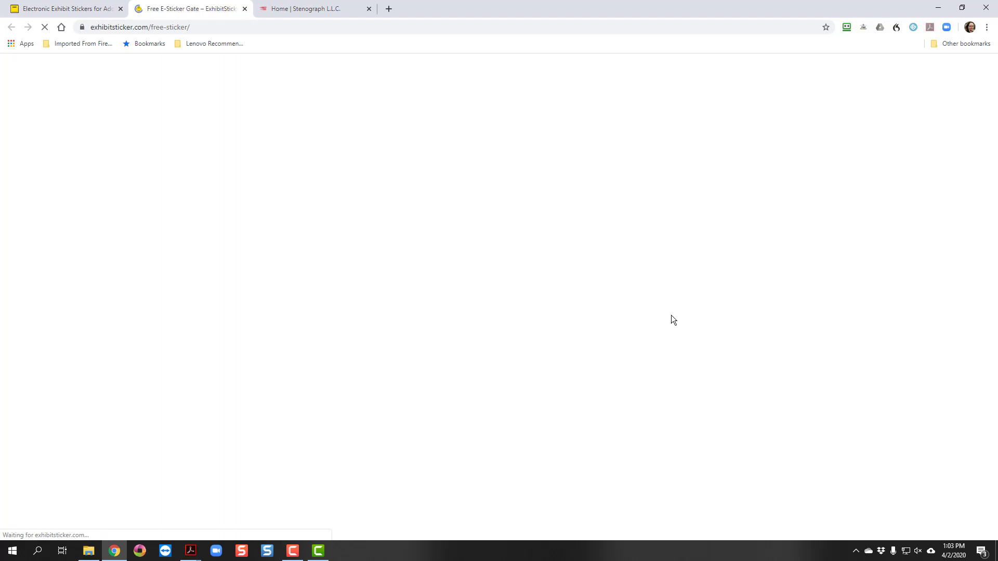
scroll(677, 335, down, 2)
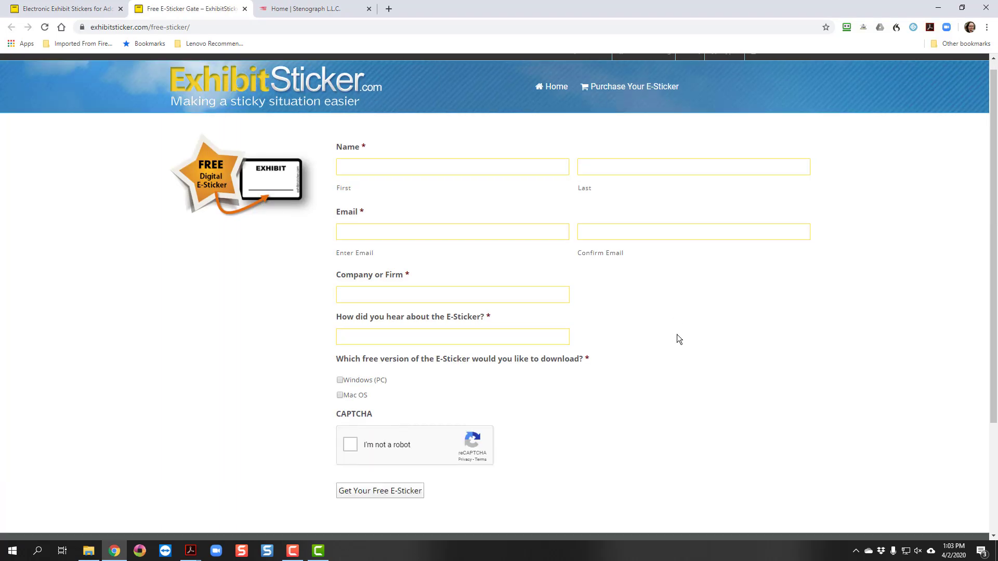
scroll(676, 335, down, 1)
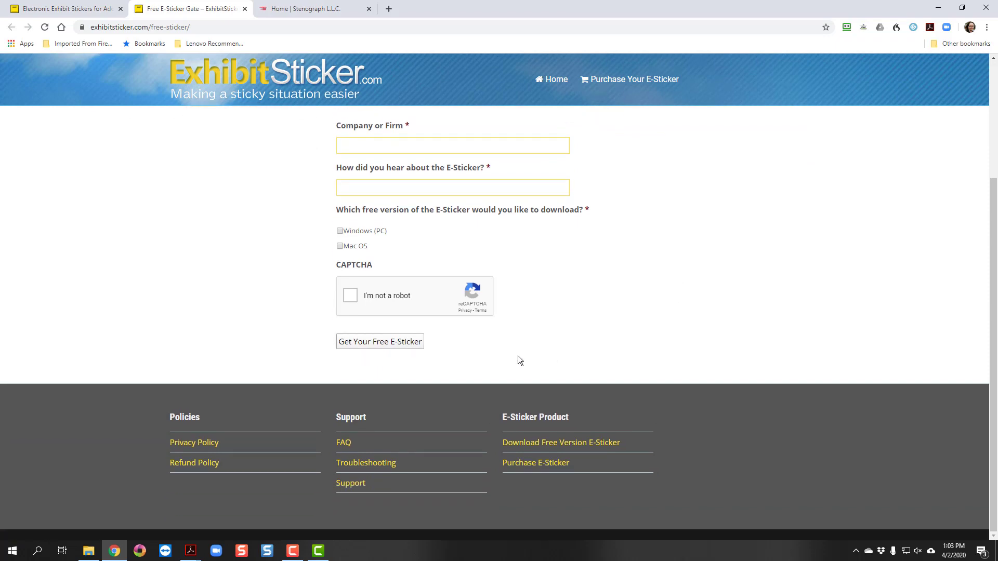
- Run Promo_PC_ESticker.exe from the Downloads folder in File Explorer
click(86, 552)
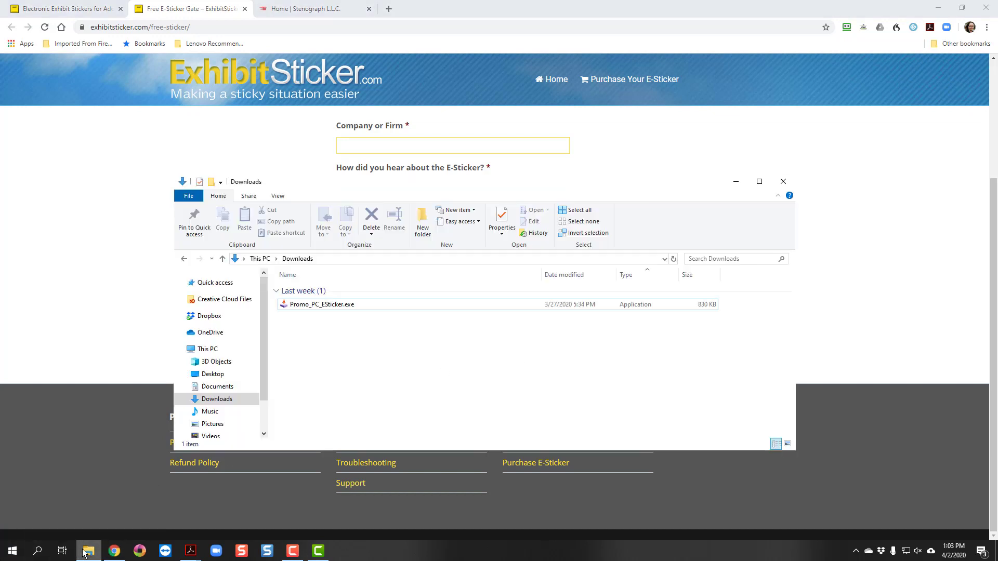
double_click(342, 307)
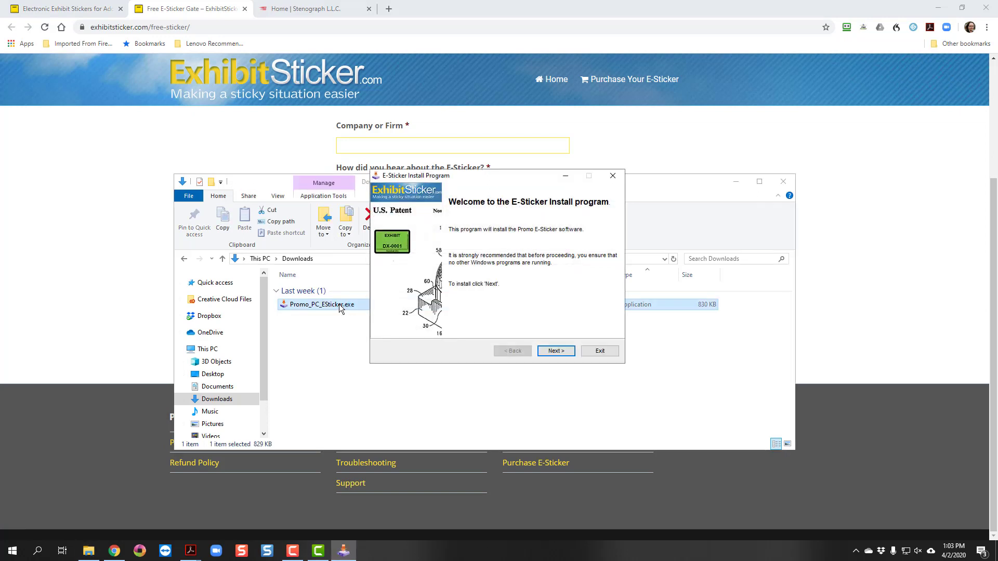
- Accept the E-Sticker license terms and advance to the Registration page
click(555, 352)
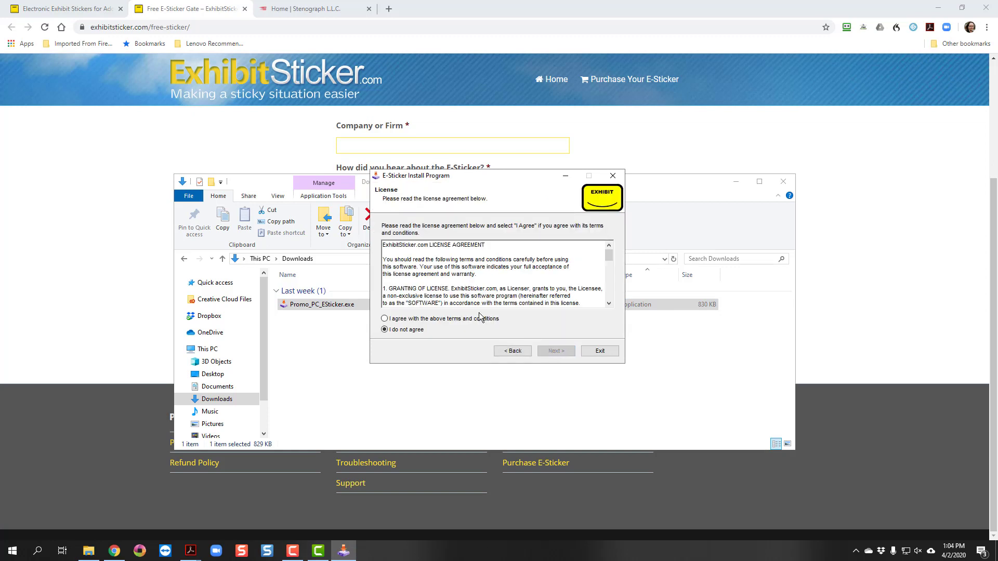
click(478, 319)
click(549, 352)
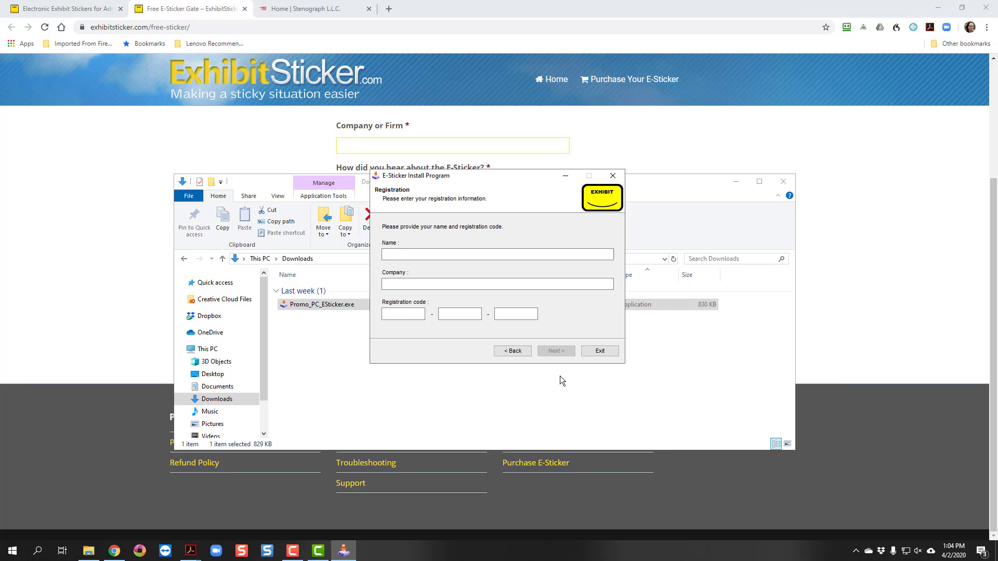
- Switch to Sample exhibit.pdf and enable 'Use single-key accelerators to access tools' in General preferences
click(191, 551)
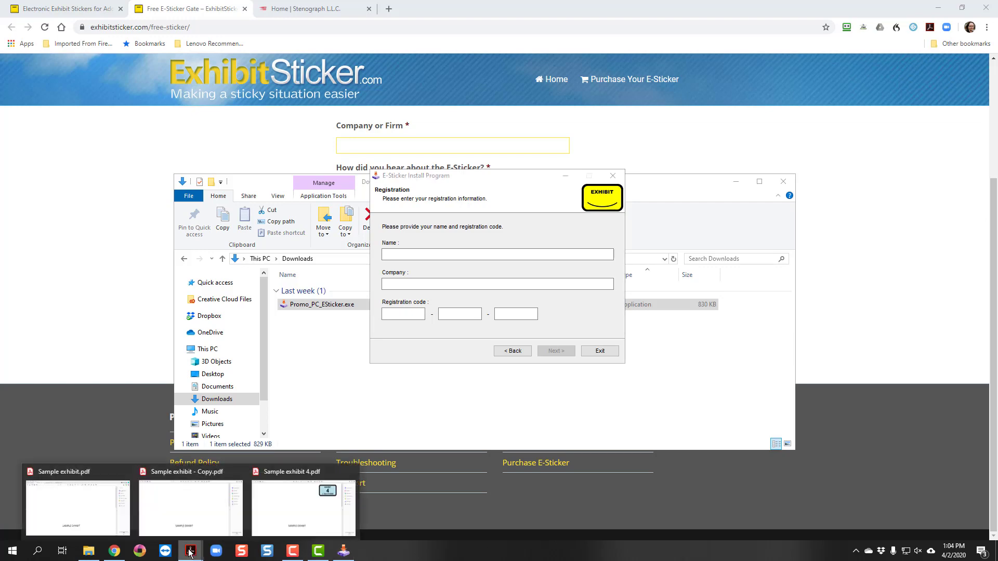
click(56, 503)
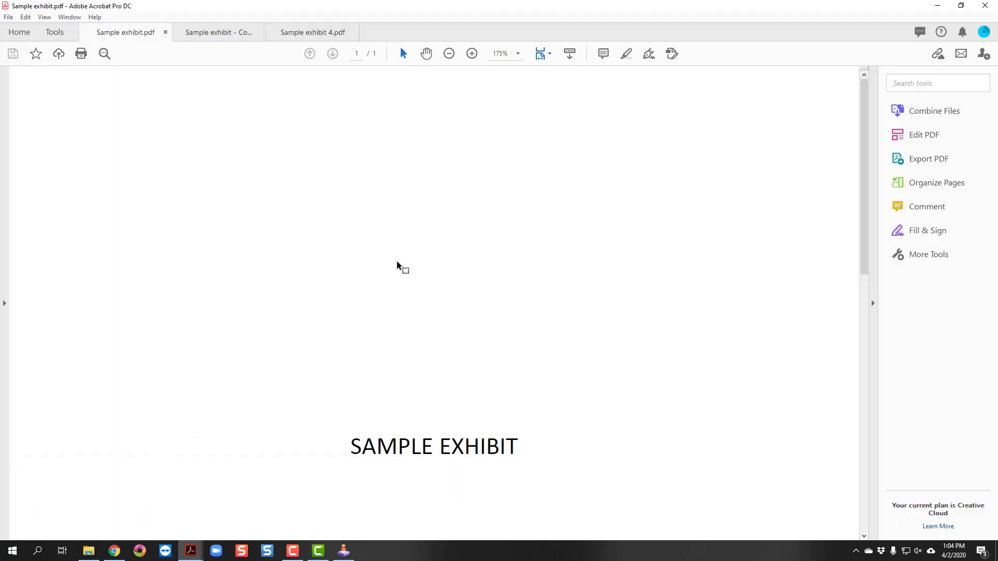
click(28, 20)
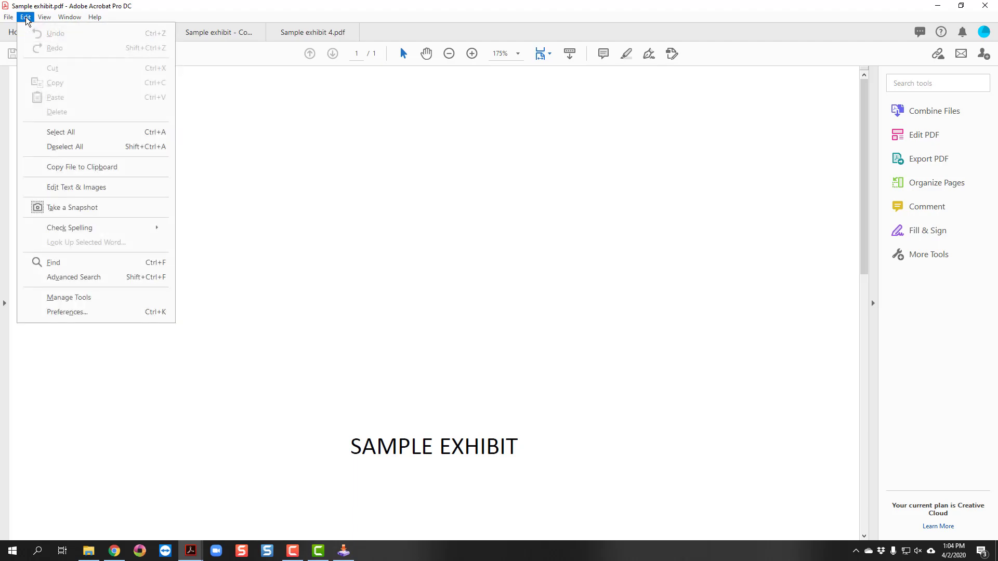
click(128, 312)
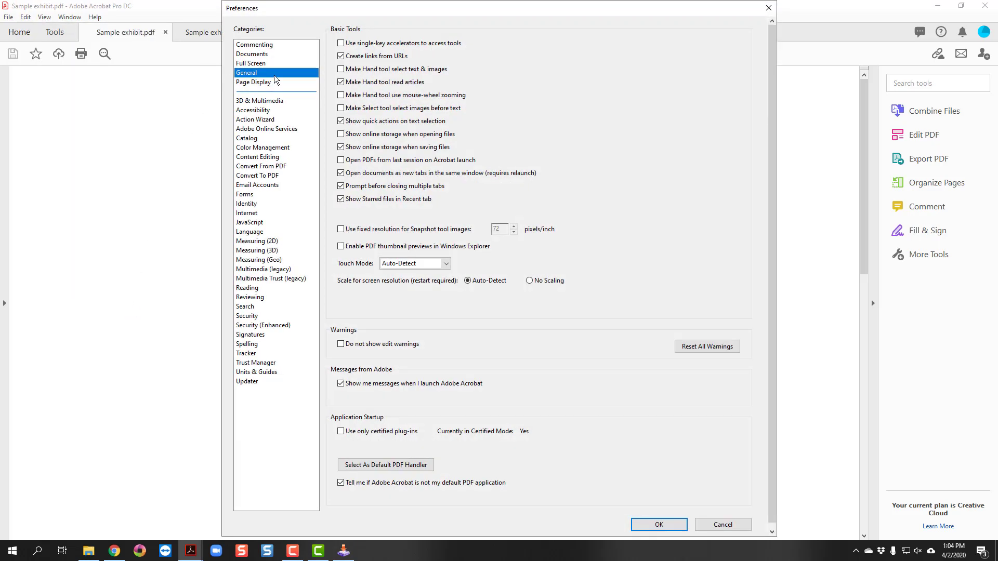
click(341, 44)
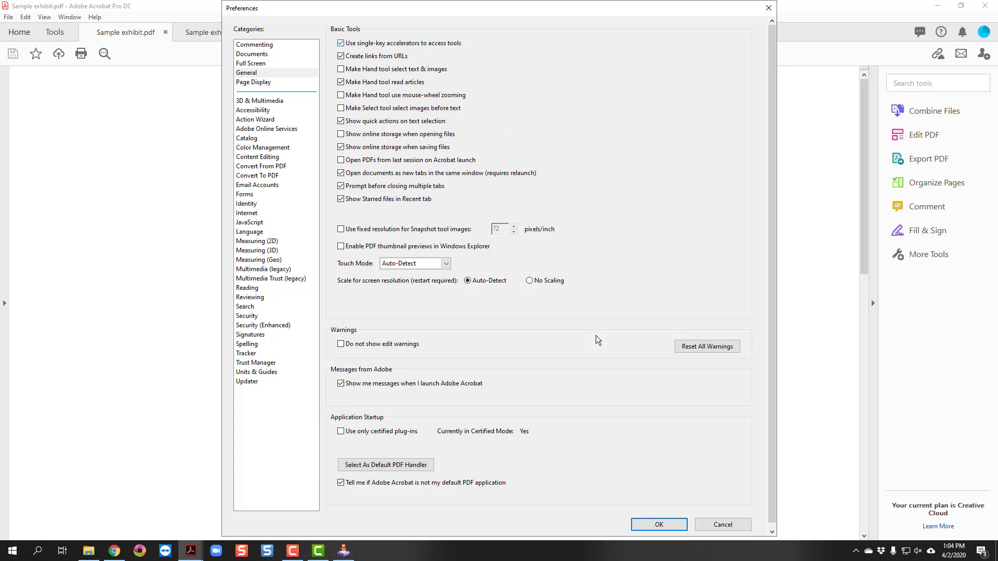
click(644, 524)
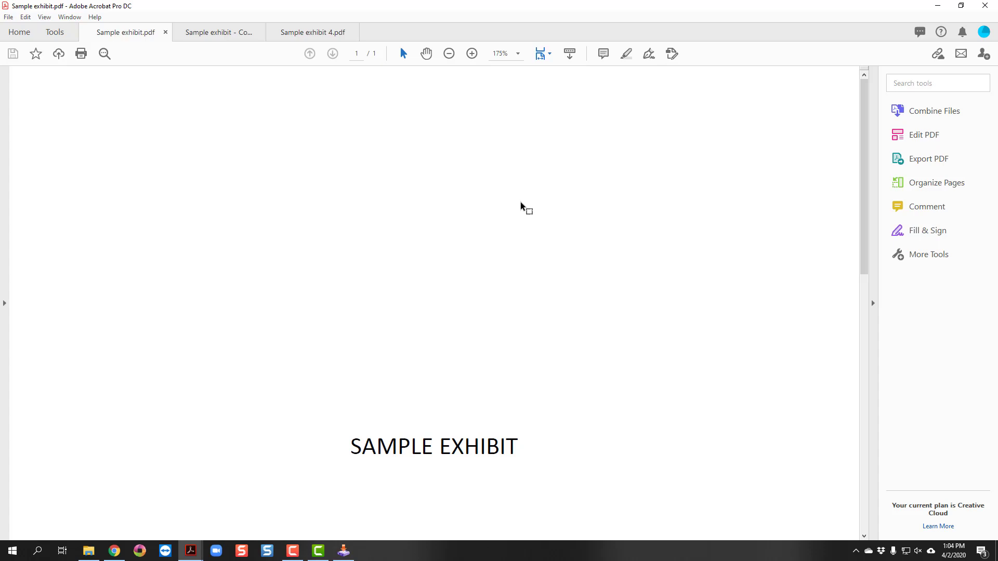
- Choose the EXHIBIT sticker from the ExhibitSticker.com Promo E-Sticker stamp set
click(928, 207)
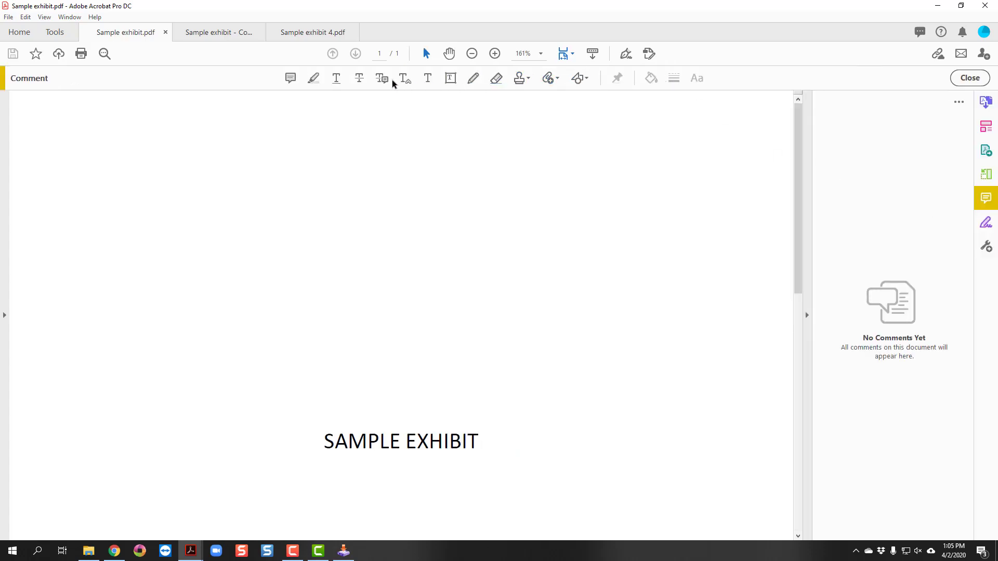
click(522, 79)
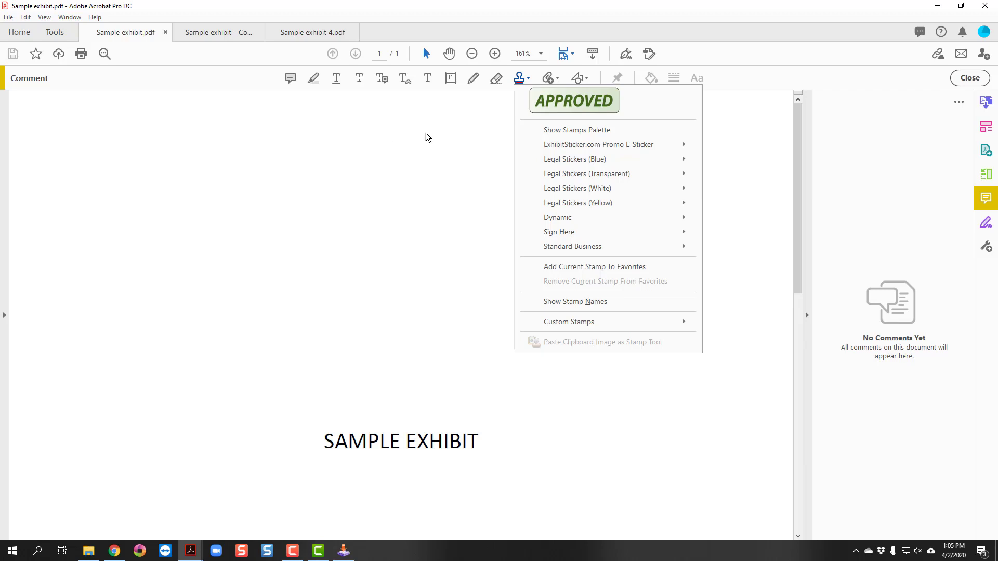
mouse_move(554, 142)
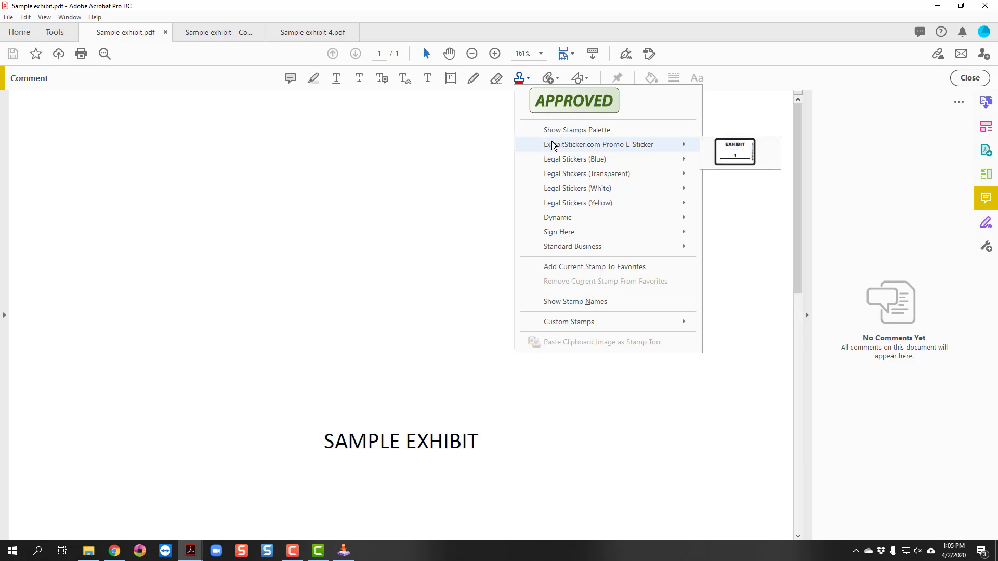
click(736, 157)
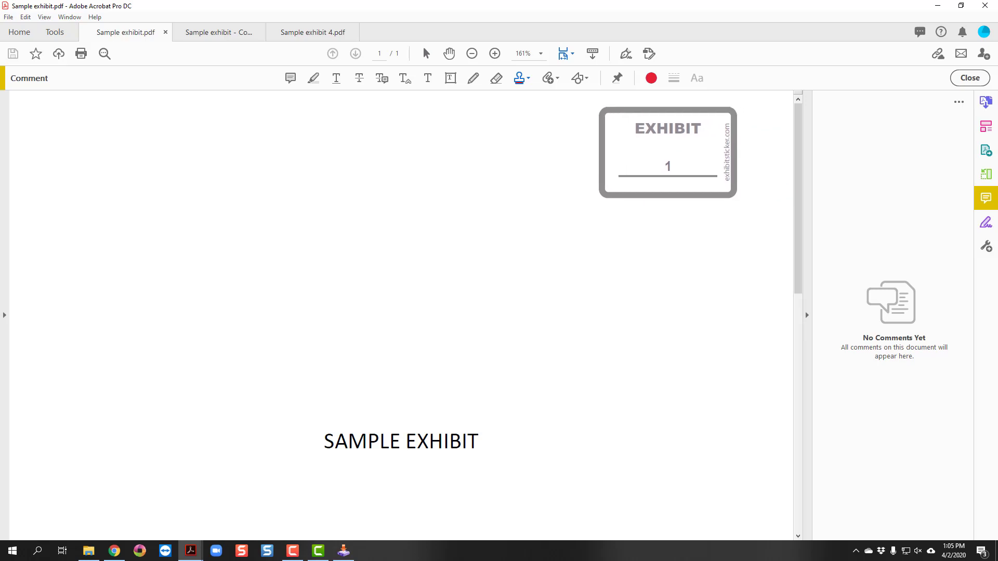
- Place the EXHIBIT sticker at the page's top right with exhibit number 1
click(671, 156)
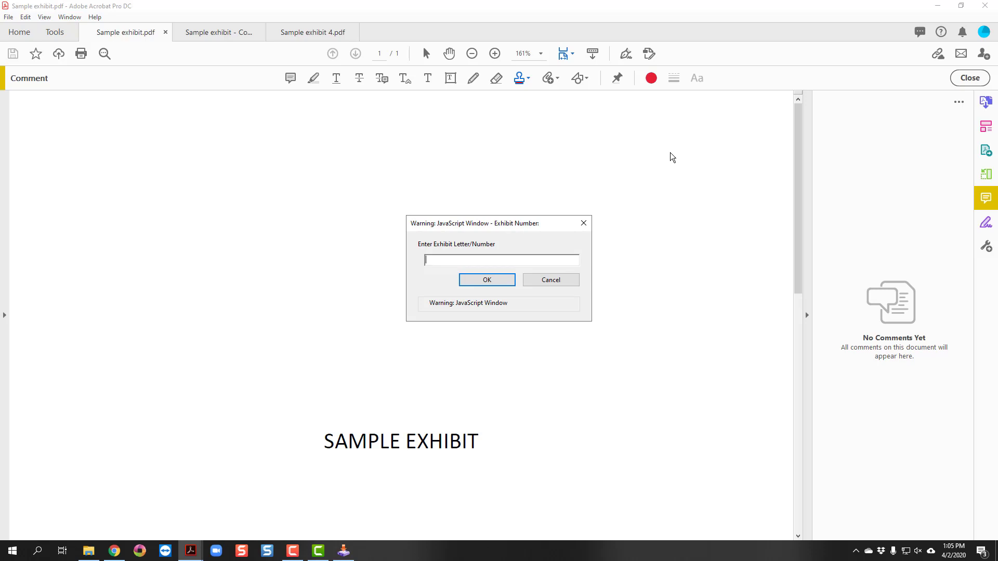
text(1)
click(506, 282)
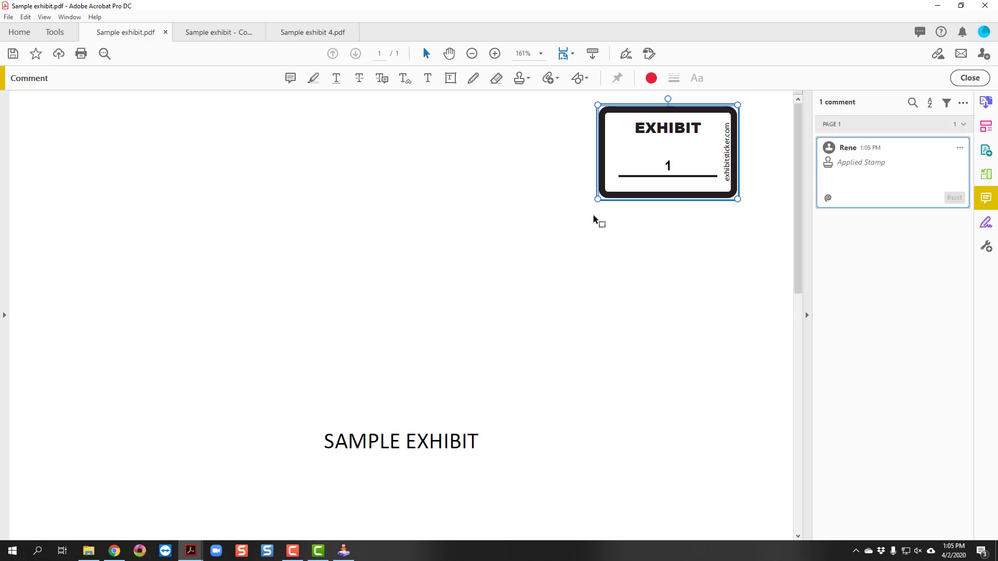
- Nudge the EXHIBIT 1 sticker left, shrink it slightly, and close commenting
drag(663, 149, 532, 166)
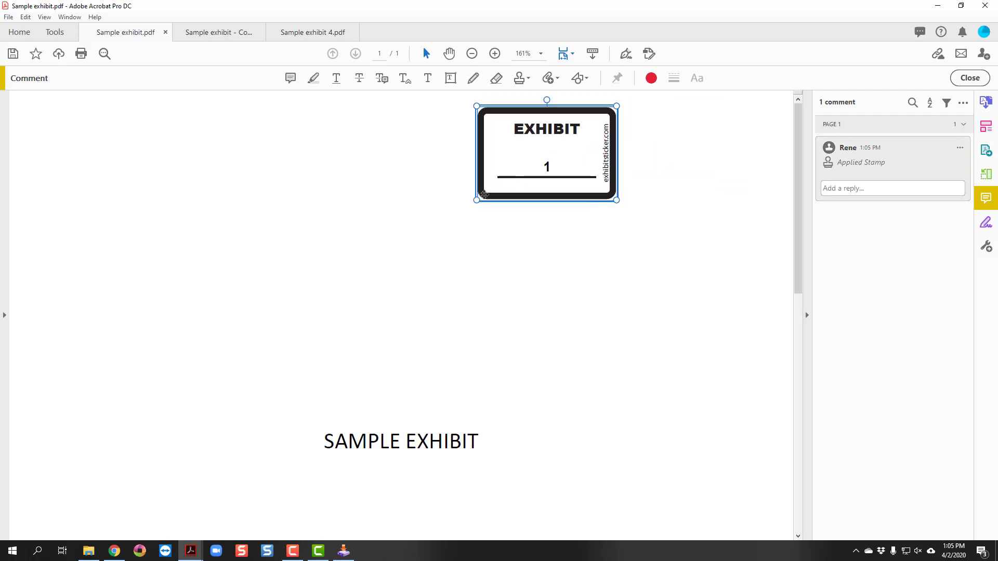
drag(480, 200, 518, 191)
click(664, 182)
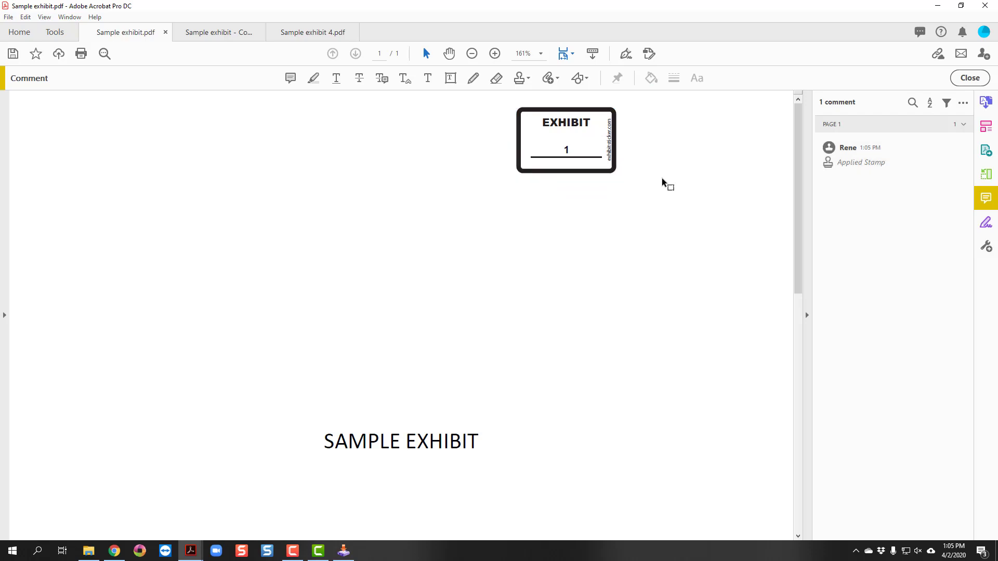
click(966, 79)
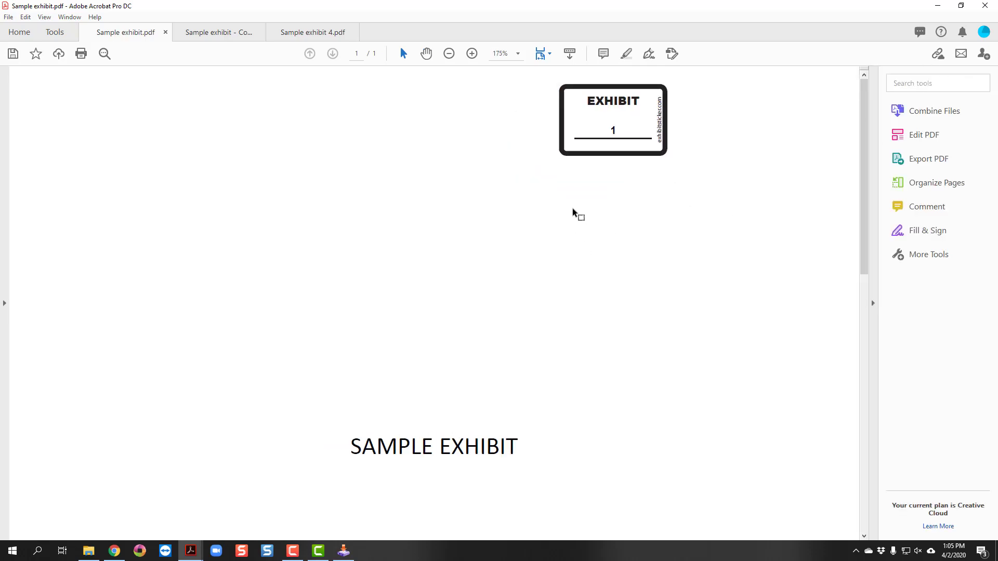
- Save Sample exhibit.pdf, then start an EXHIBIT sticker near the top right of Sample exhibit - Copy.pdf
key(ctrl+s)
click(215, 35)
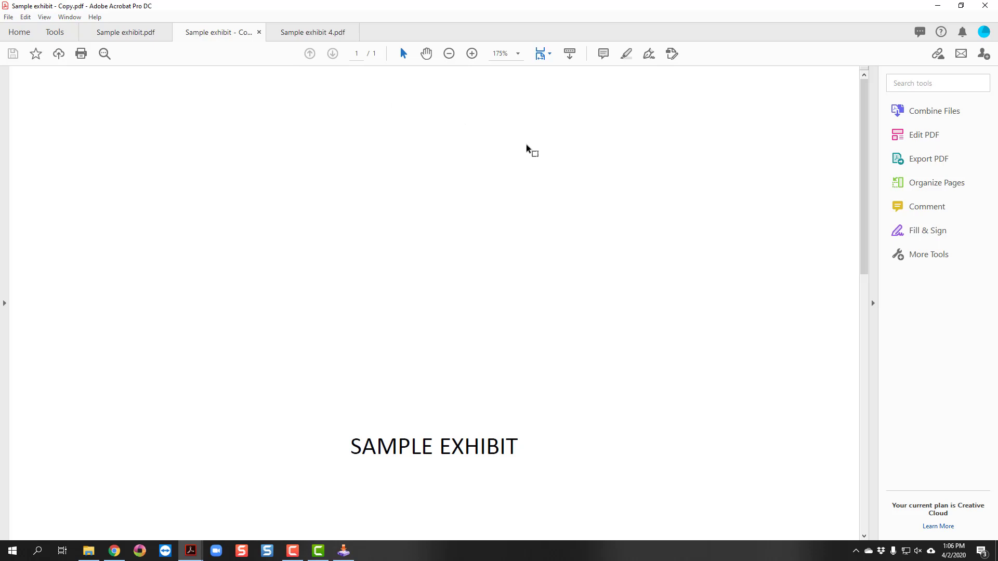
click(527, 148)
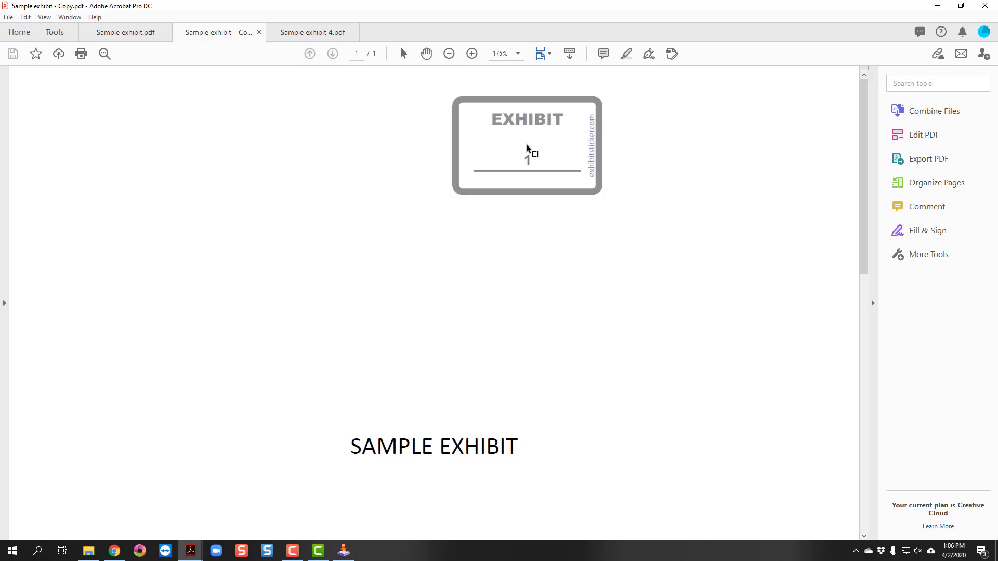
drag(526, 148, 702, 139)
- Drop the copy's sticker at the top right as EXHIBIT 2, then switch to Sample exhibit 4.pdf
click(703, 140)
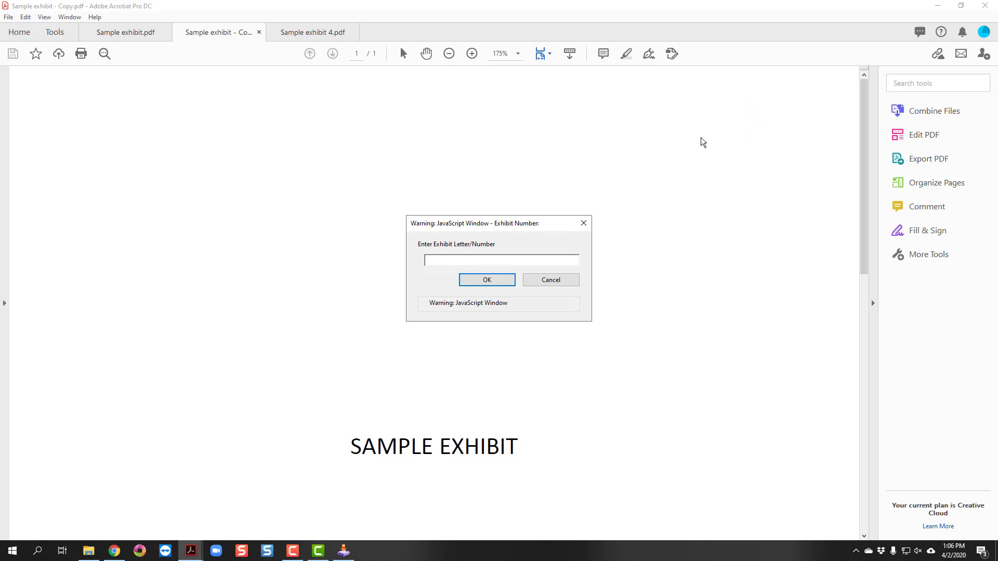
text(2)
click(503, 283)
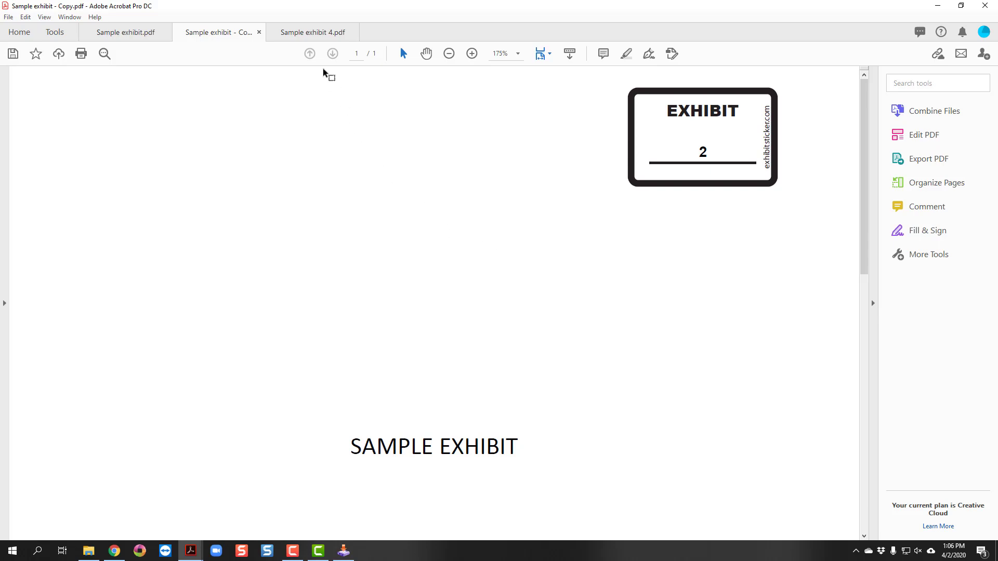
click(311, 32)
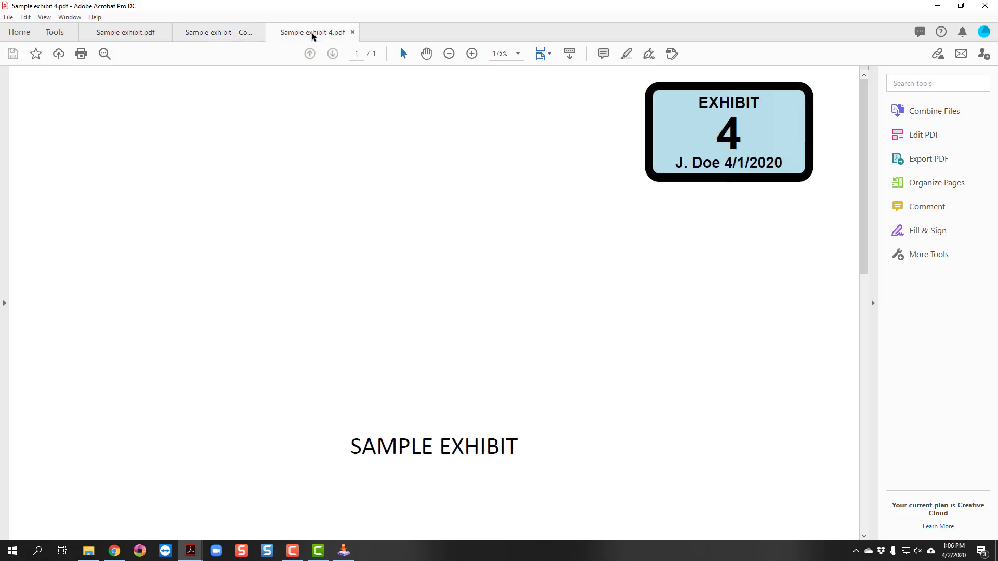